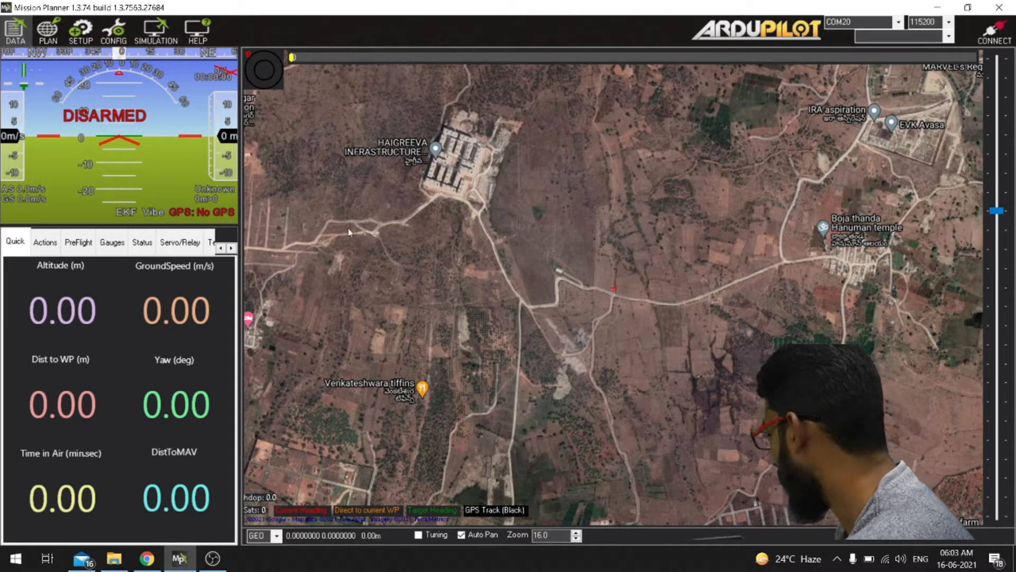
# Replace the Yaw readout in the flight data quick view with gpsstatus
pyautogui.moveTo(241, 182); pyautogui.dragTo(412, 181)
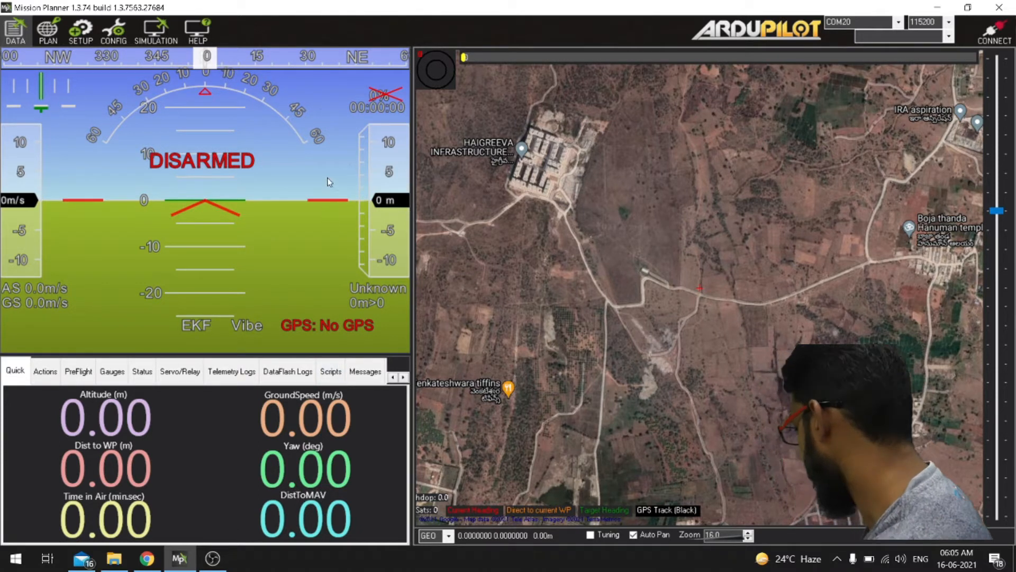
pyautogui.moveTo(412, 184); pyautogui.dragTo(245, 208)
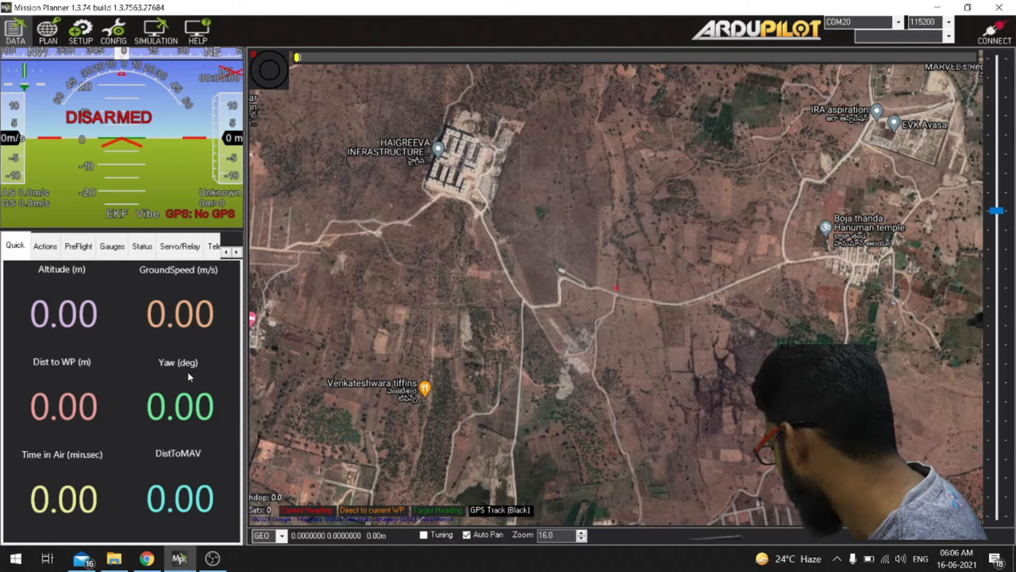
pyautogui.doubleClick(193, 398)
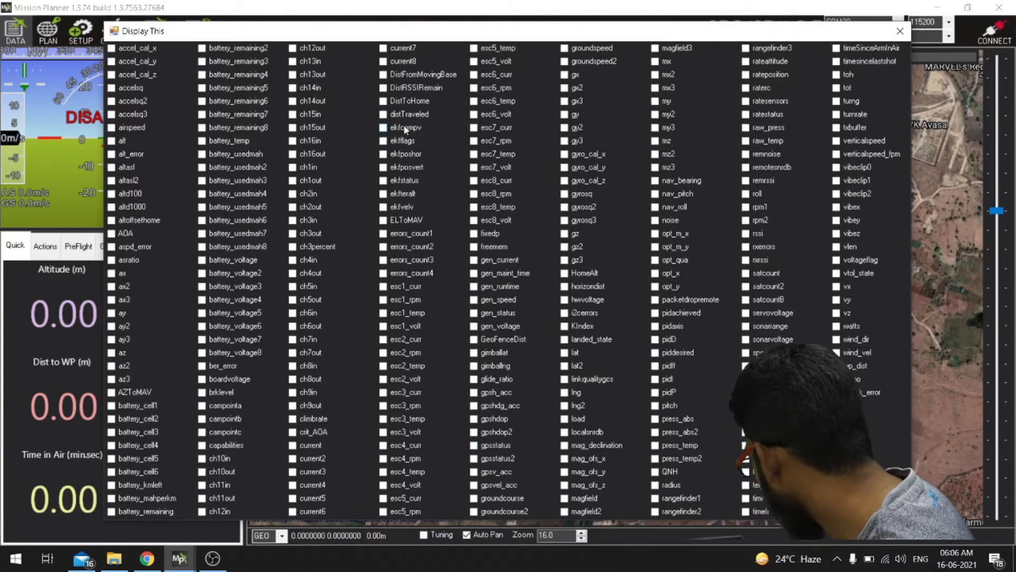
pyautogui.click(475, 445)
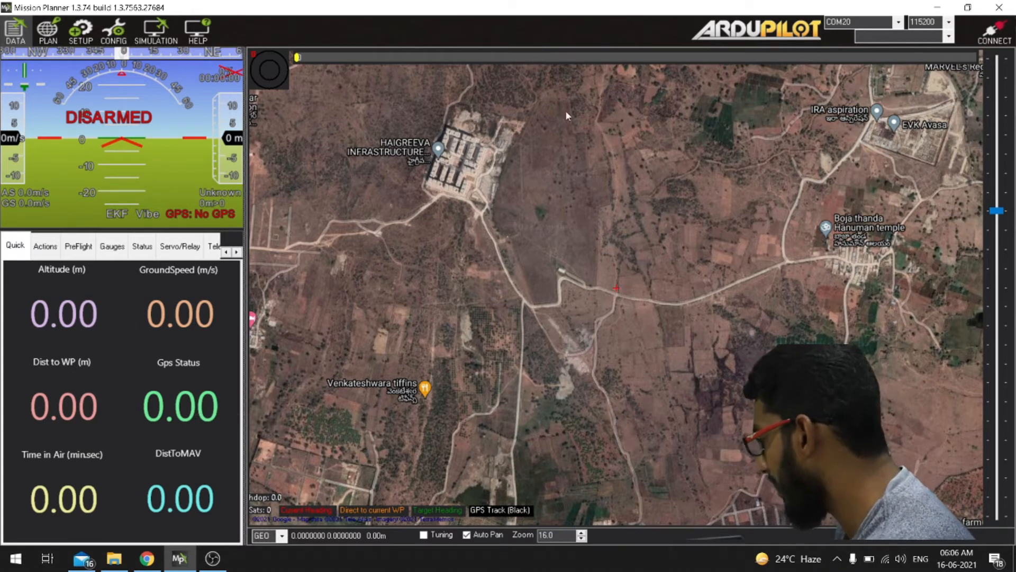
# Look around the flight data map and view the mission planning screen
pyautogui.moveTo(661, 316); pyautogui.dragTo(749, 258)
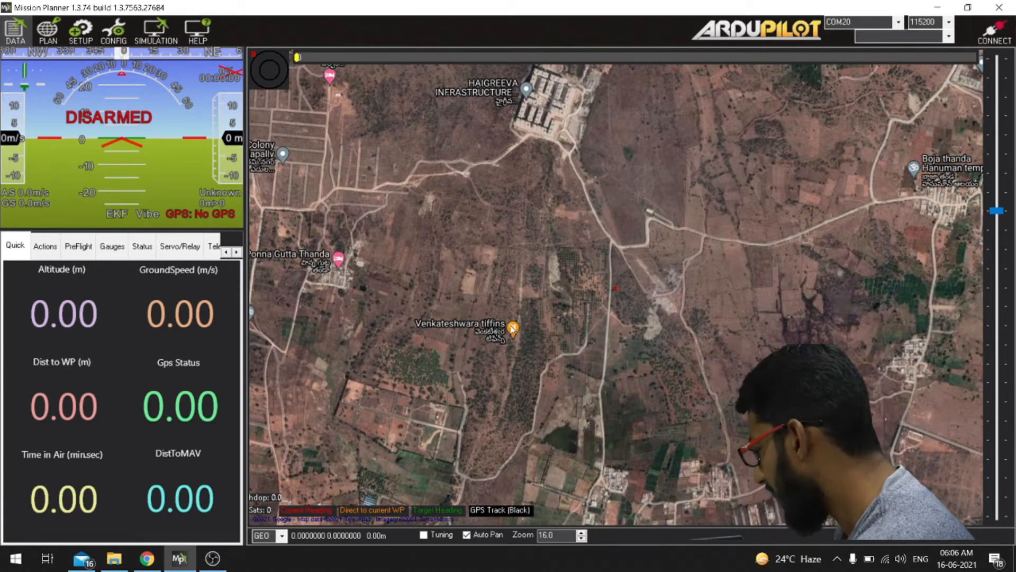
pyautogui.moveTo(708, 289); pyautogui.dragTo(679, 348)
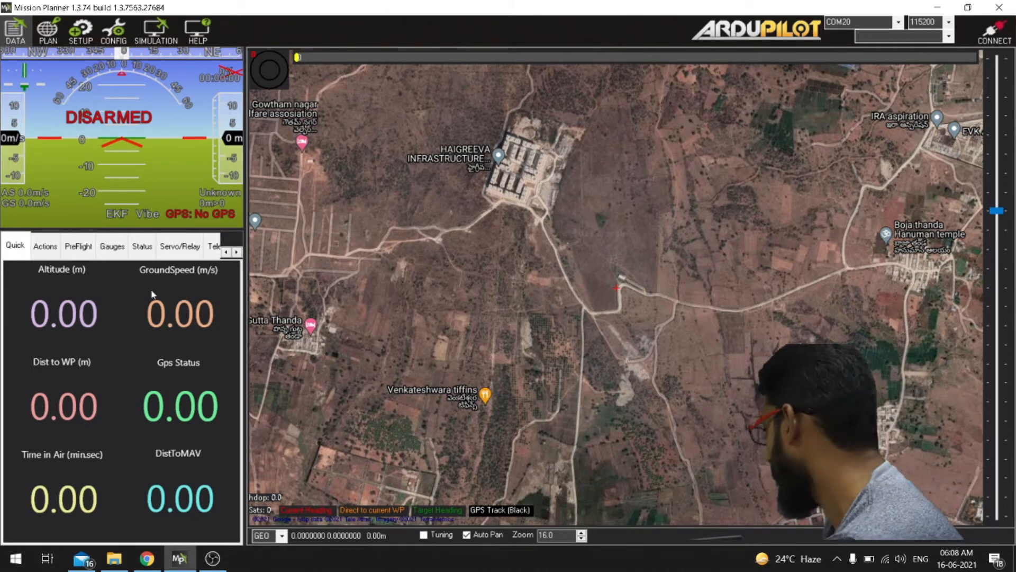
pyautogui.click(50, 37)
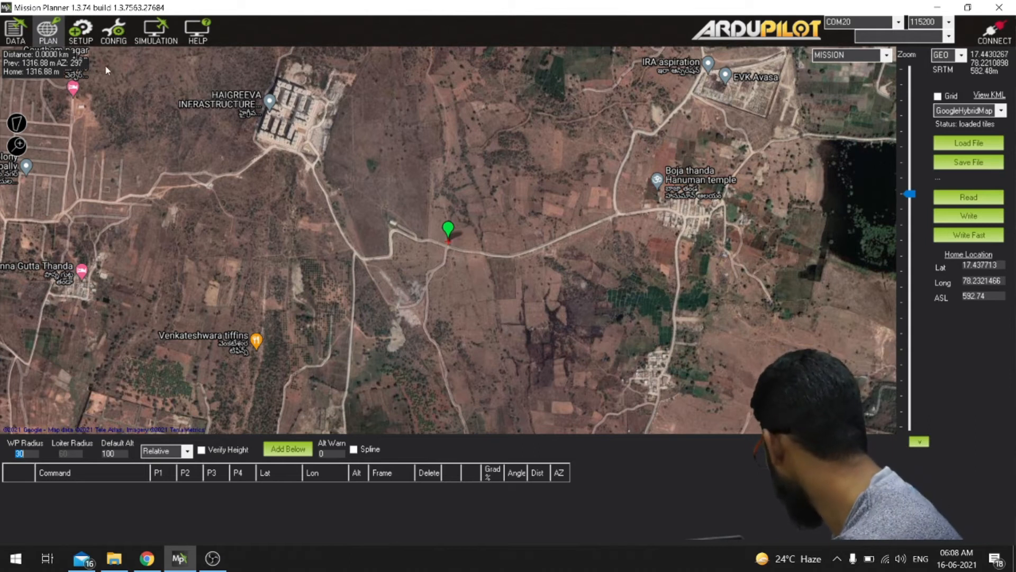
# Go to the setup screen and connect to the autopilot through COM20
pyautogui.click(81, 31)
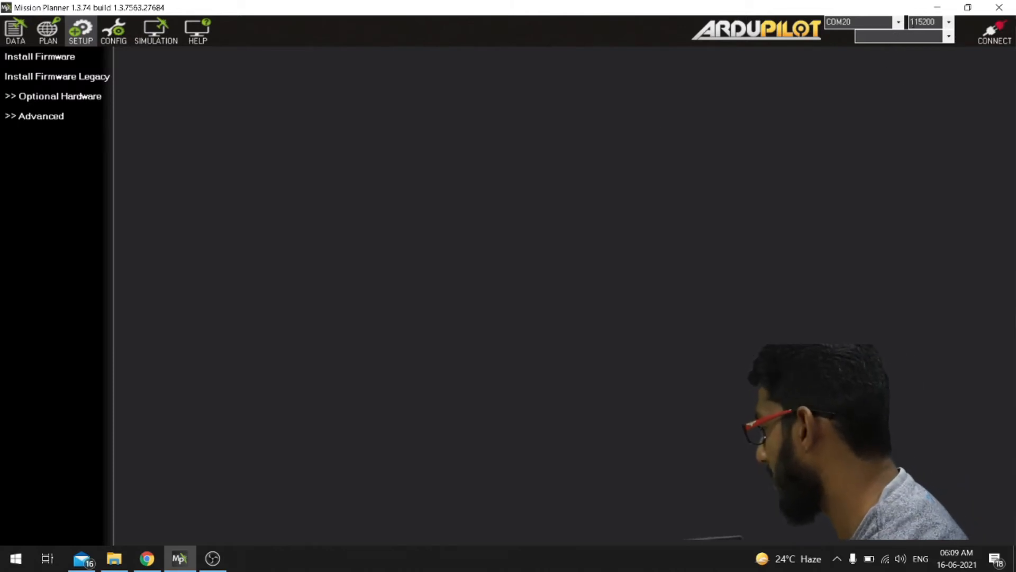
pyautogui.click(899, 24)
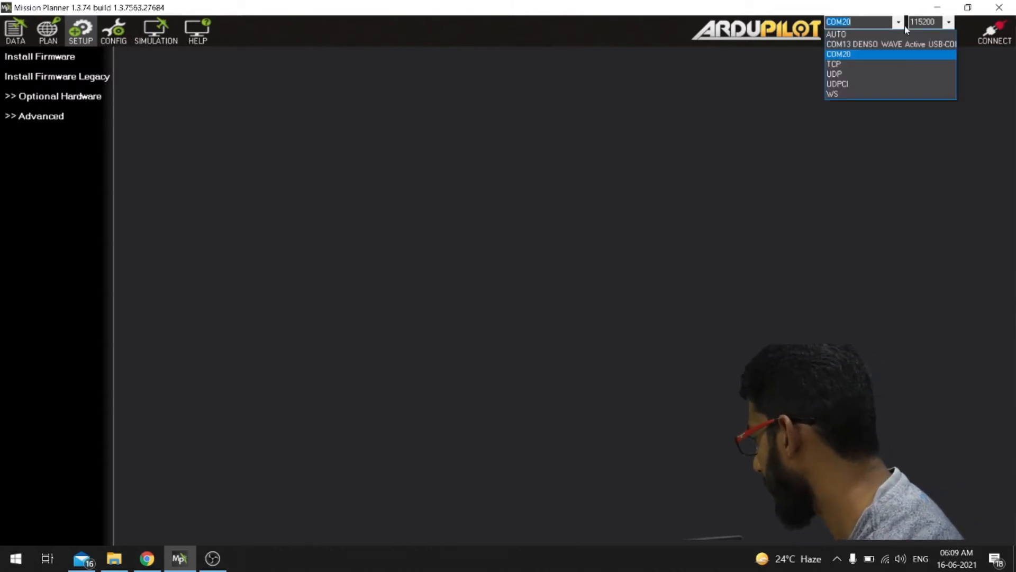
pyautogui.click(890, 55)
pyautogui.click(909, 26)
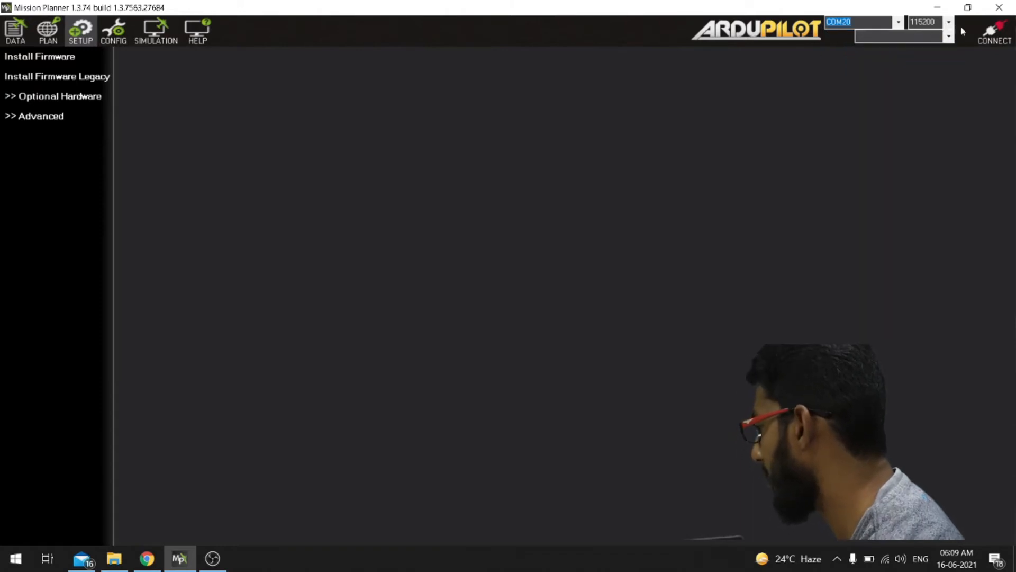
pyautogui.click(994, 37)
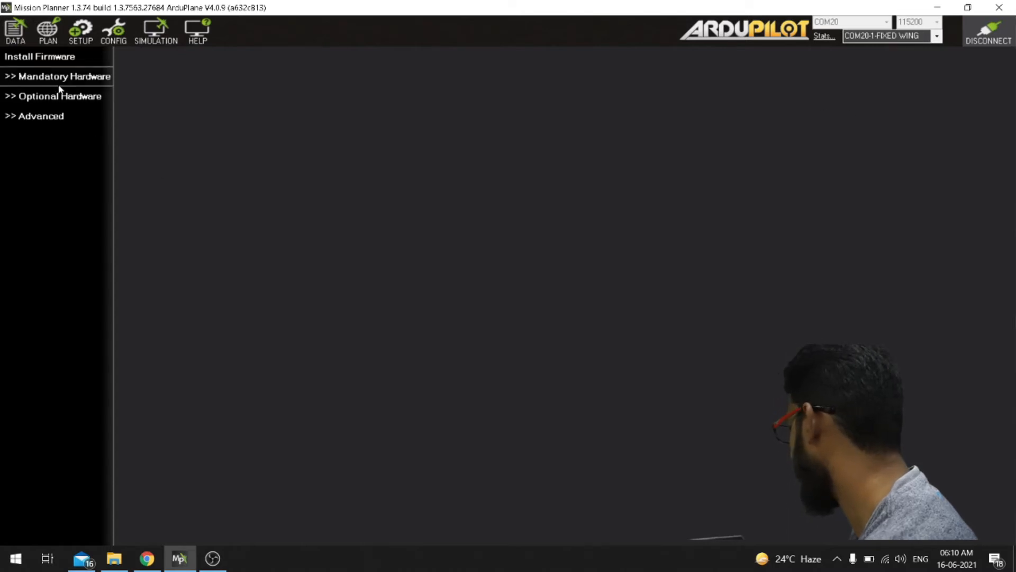
# Try to upload the official Plane 4.0.9 firmware to the board, using the CubeBlack platform and its stable arduplane.apj file
pyautogui.click(85, 38)
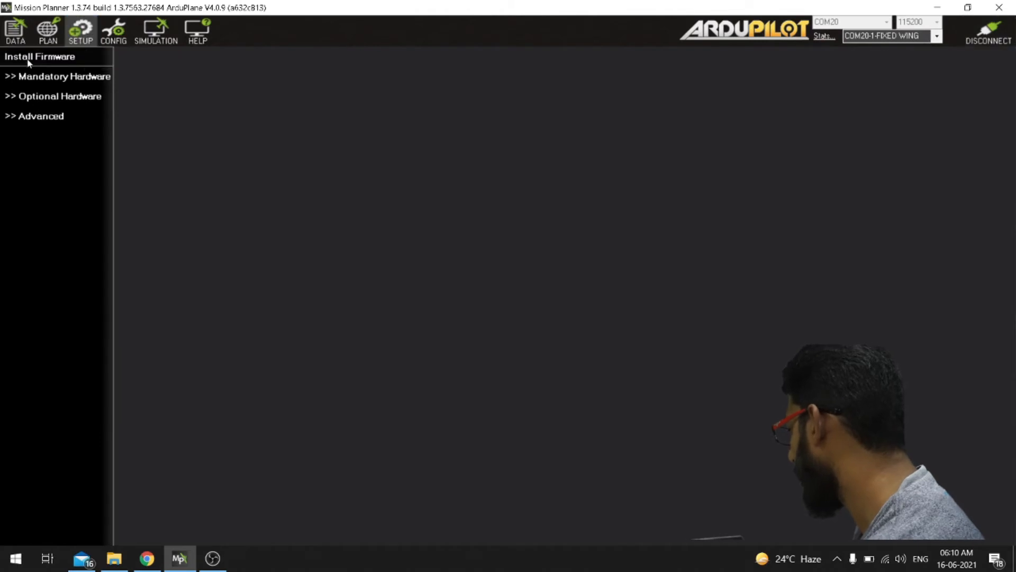
pyautogui.click(52, 66)
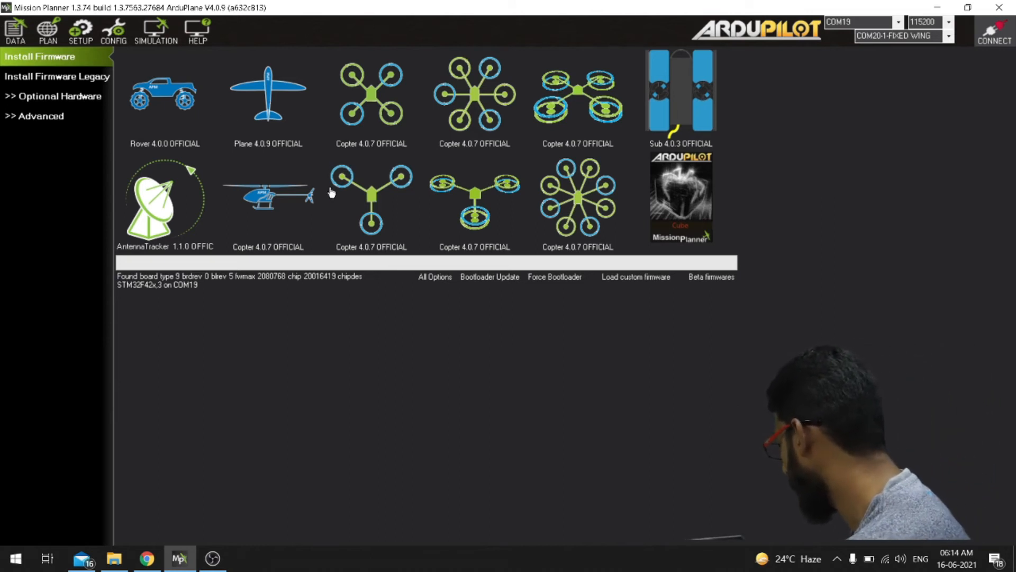
pyautogui.click(270, 115)
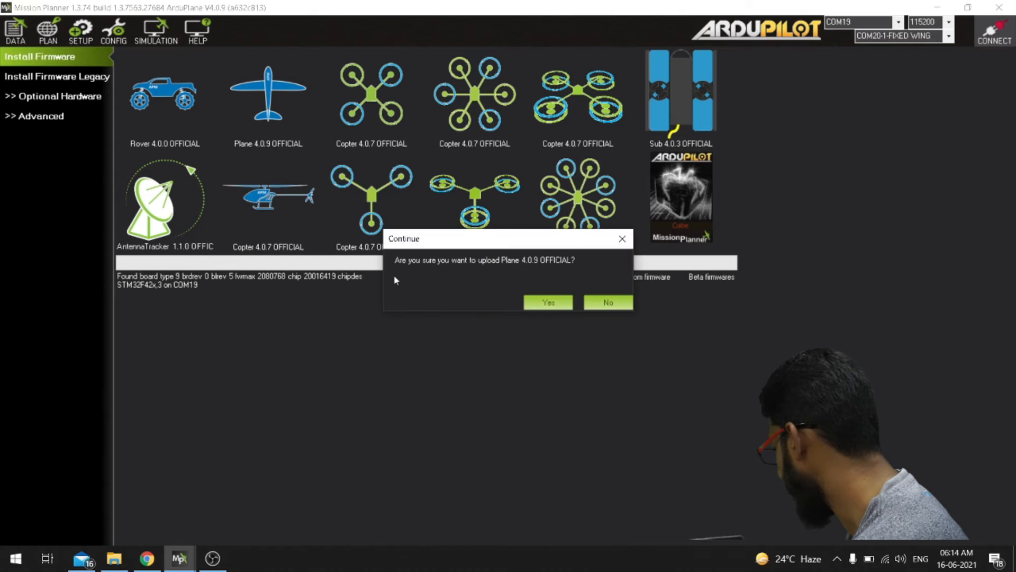
pyautogui.click(545, 303)
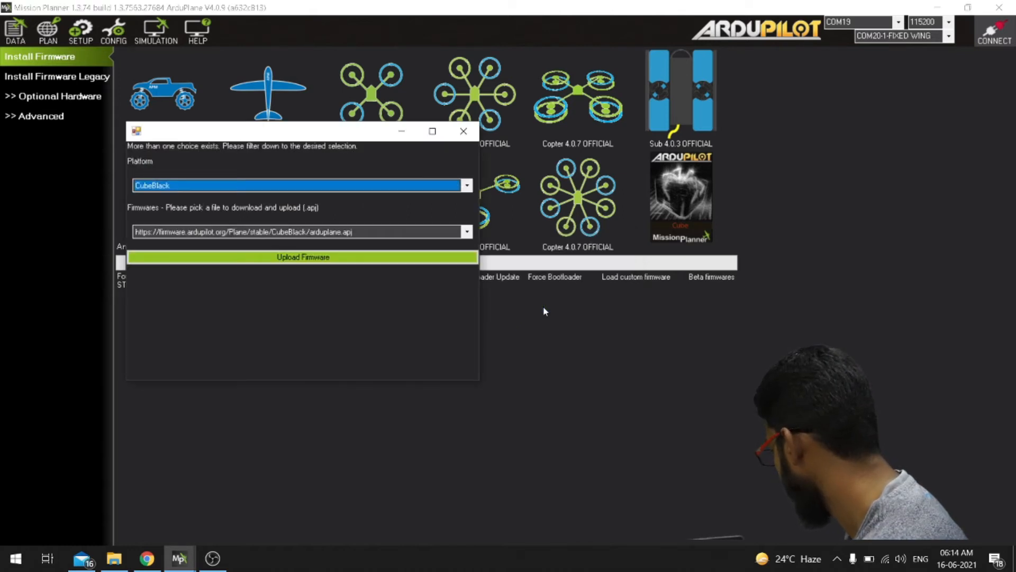
pyautogui.click(263, 255)
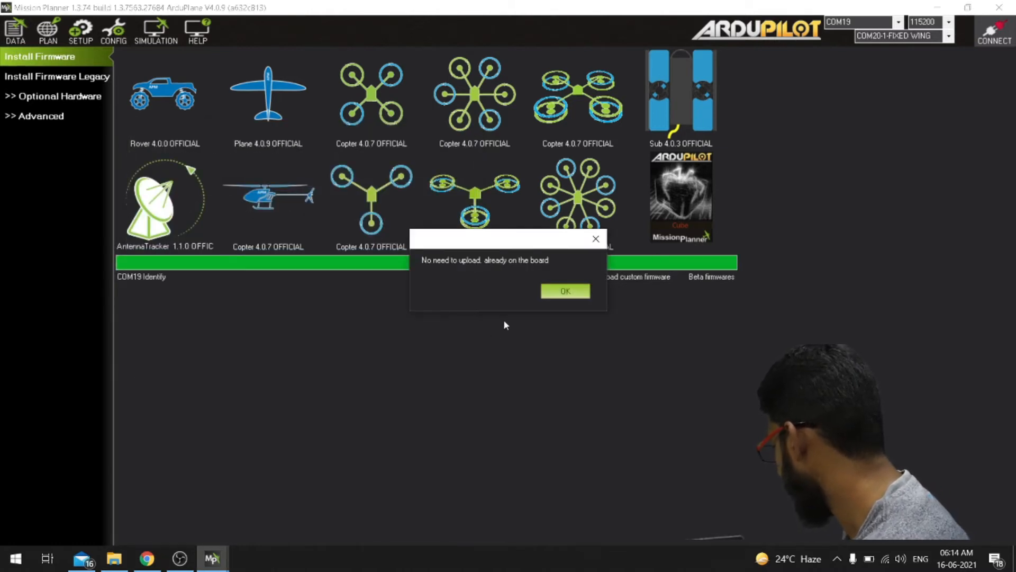
pyautogui.click(565, 293)
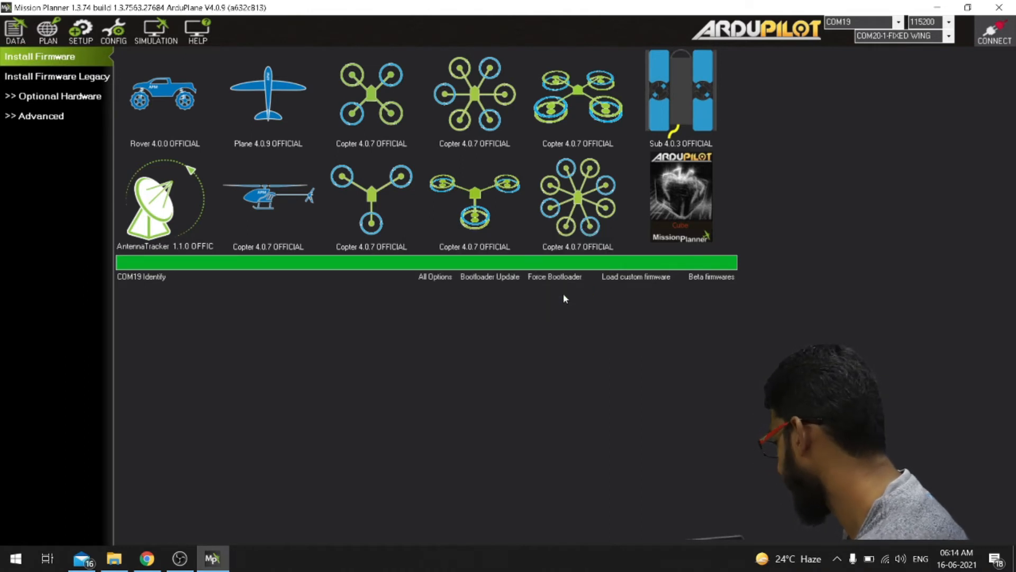
# Reconnect to the autopilot through COM20 after the firmware upload attempt
pyautogui.click(899, 24)
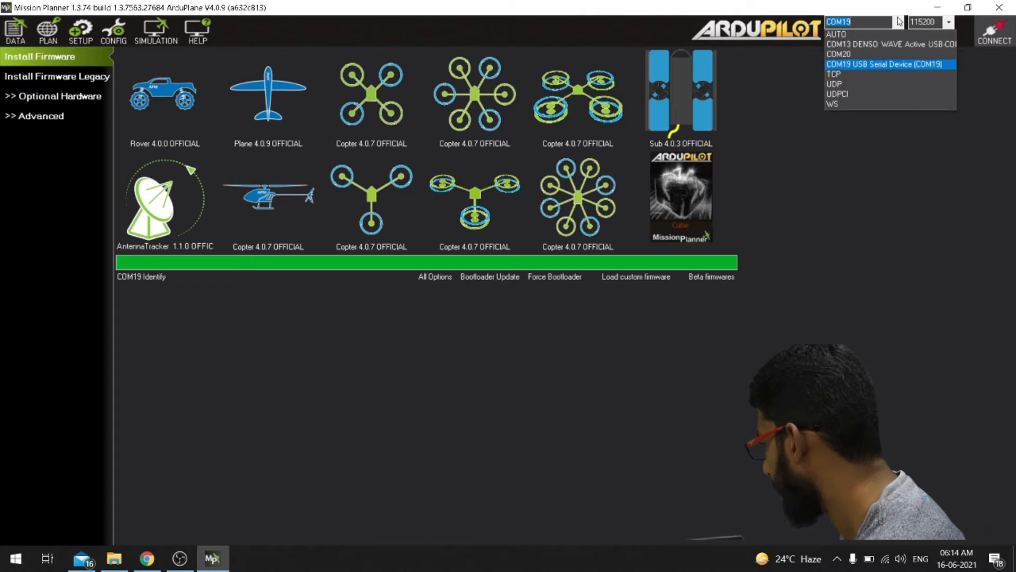
pyautogui.click(889, 65)
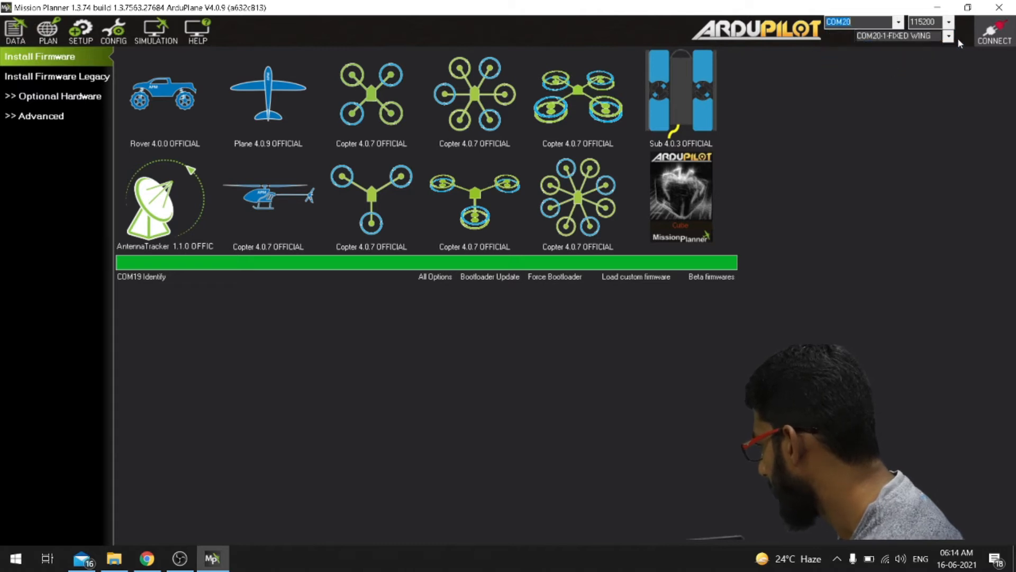
pyautogui.click(994, 31)
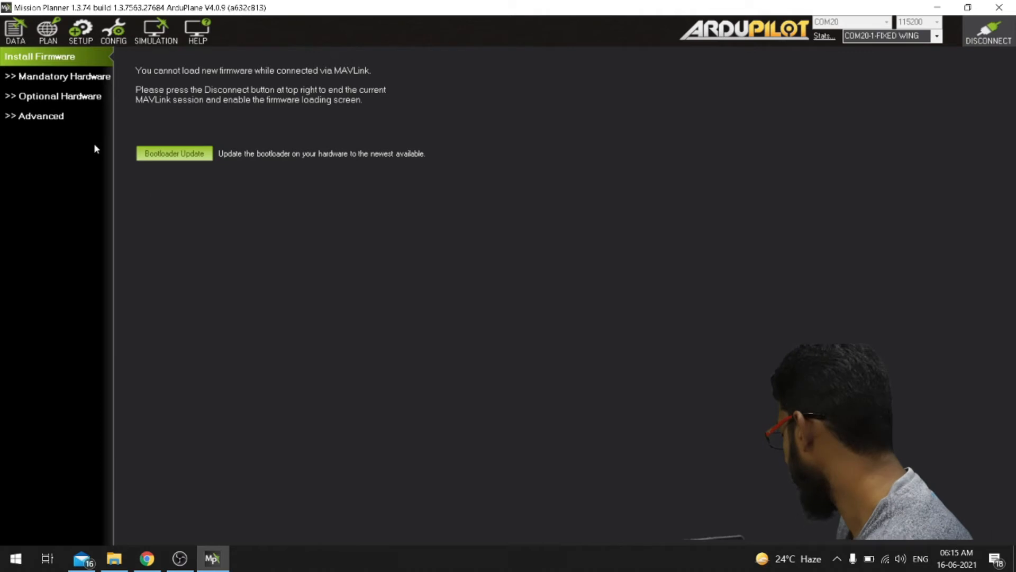
# Review the accelerometer calibration and compass priority settings of the mandatory hardware
pyautogui.click(23, 77)
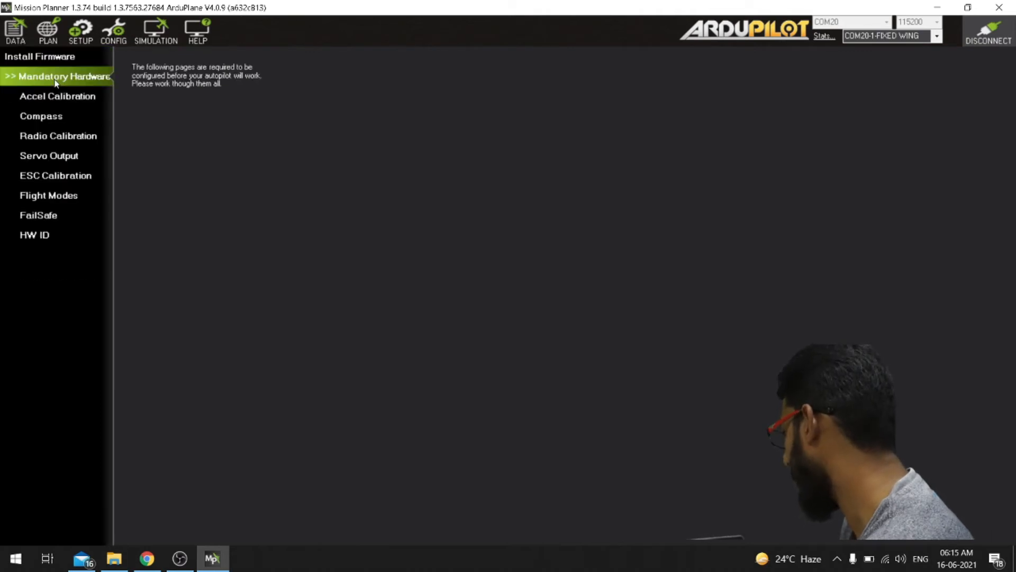
pyautogui.click(52, 275)
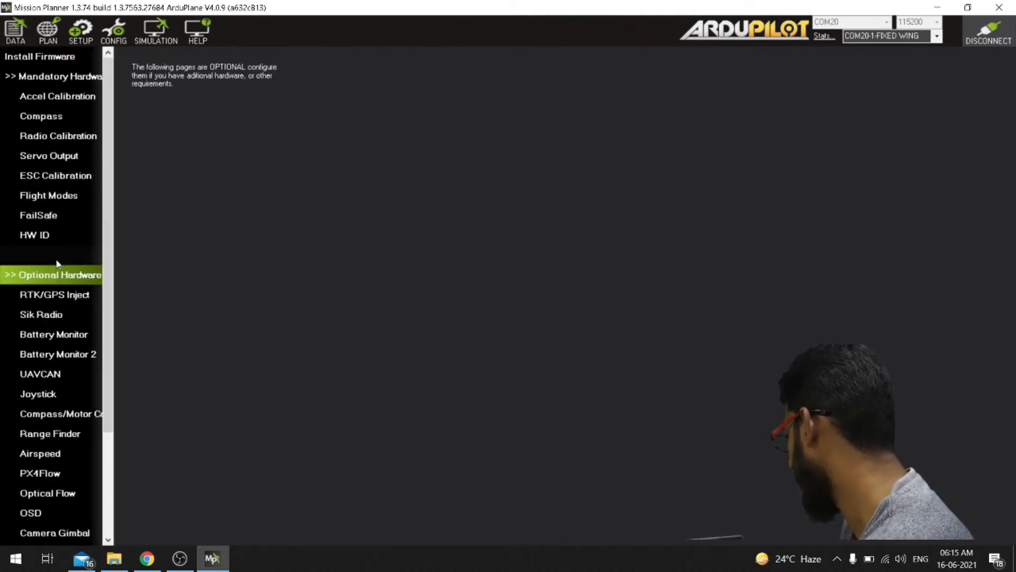
pyautogui.click(80, 274)
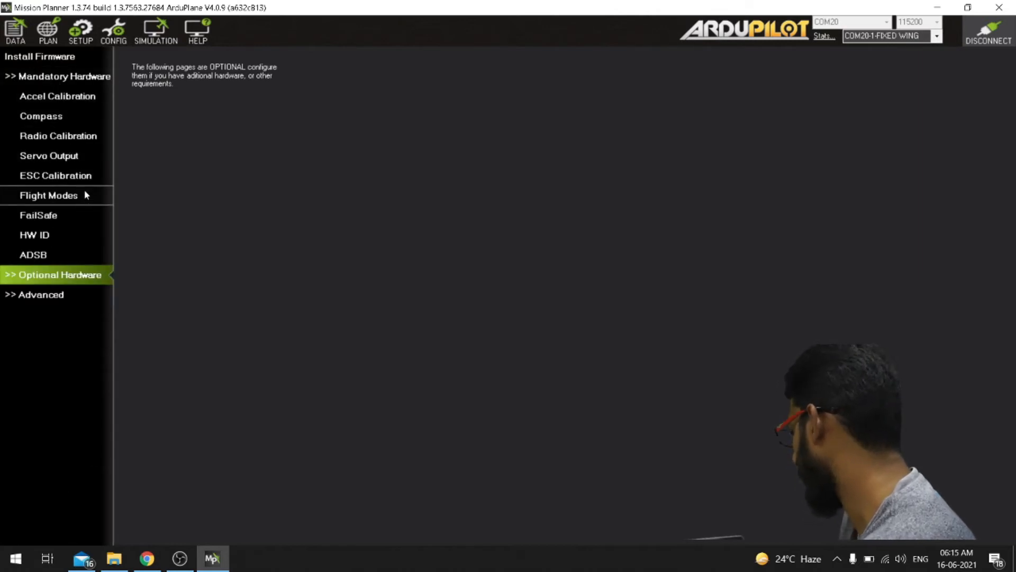
pyautogui.click(43, 100)
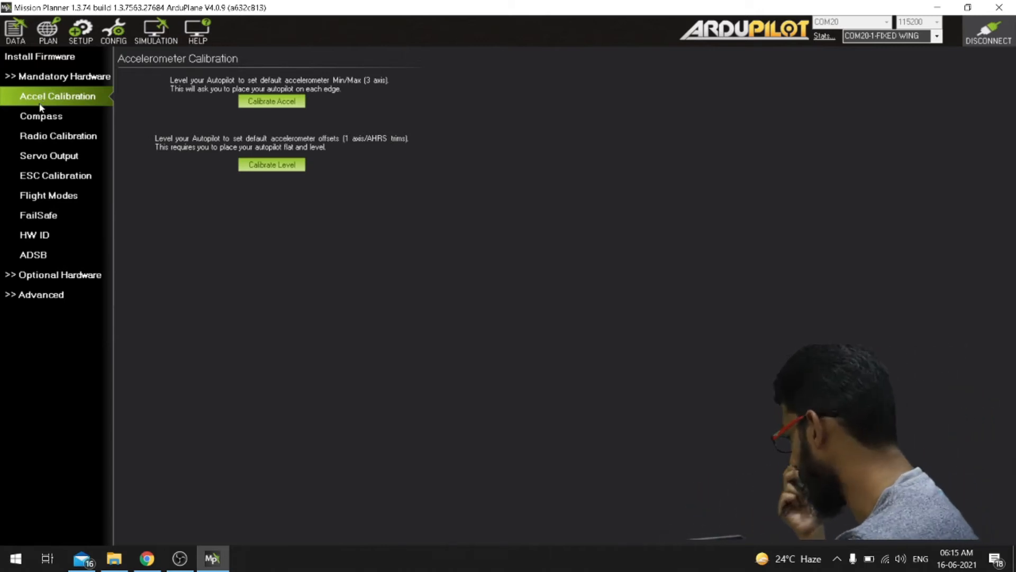
pyautogui.click(32, 116)
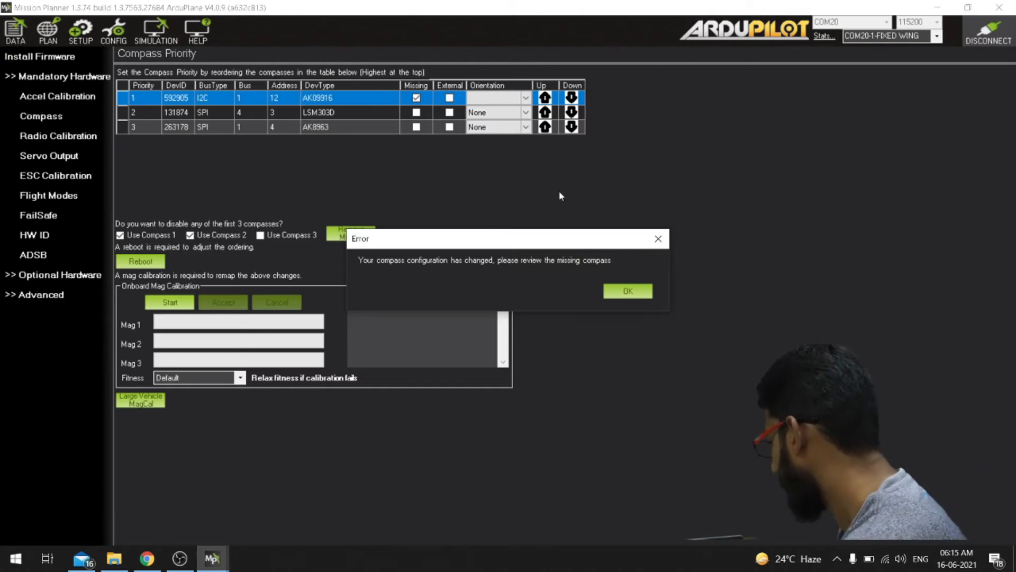
pyautogui.click(656, 238)
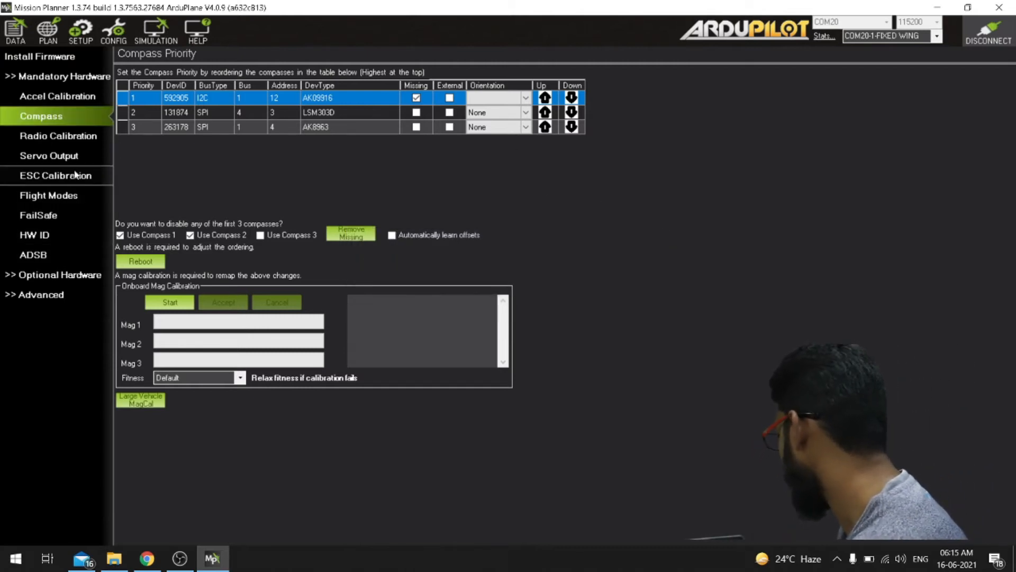
# Examine the radio calibration, servo output and ESC calibration settings
pyautogui.click(68, 141)
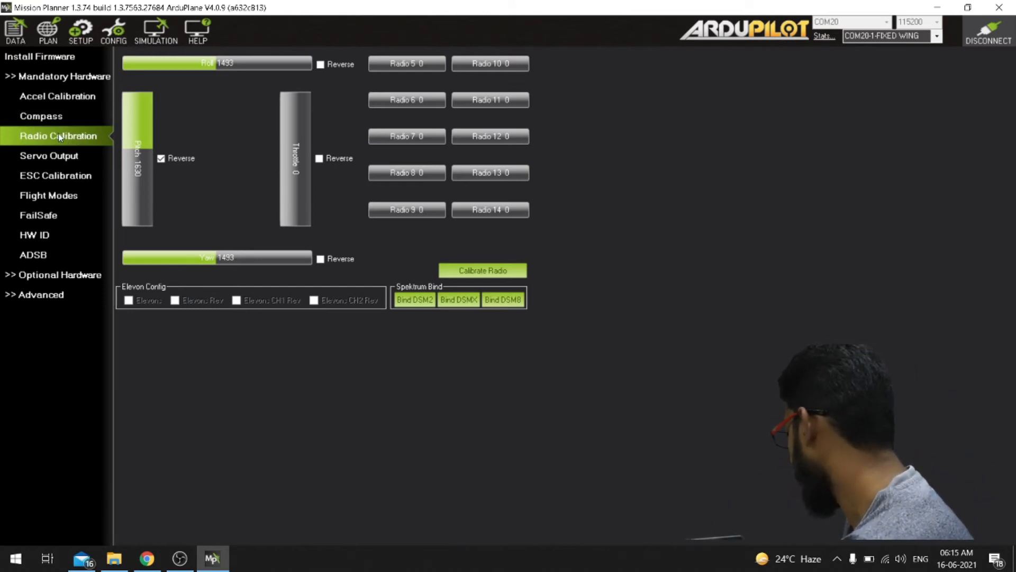
pyautogui.click(67, 160)
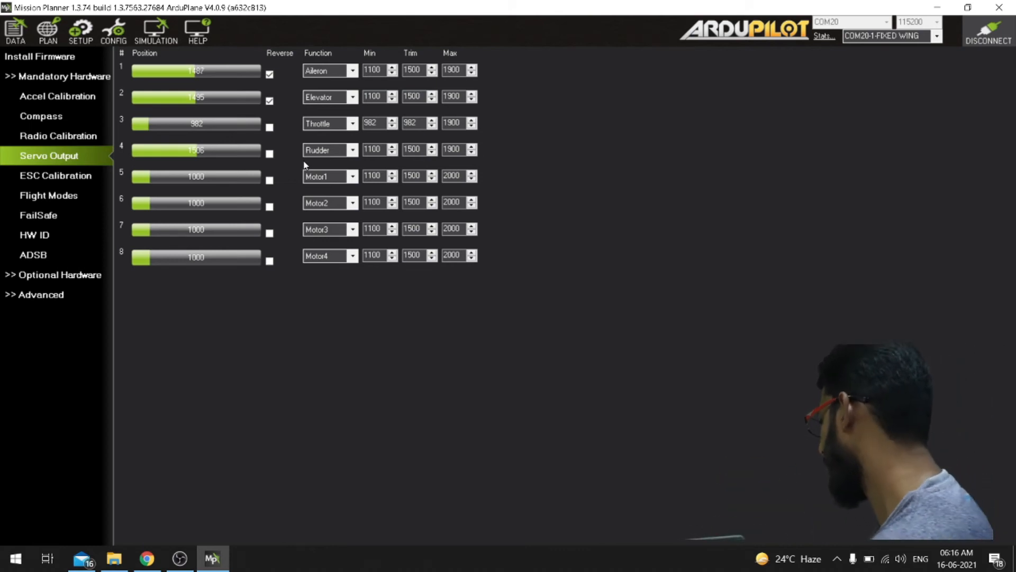
pyautogui.click(43, 181)
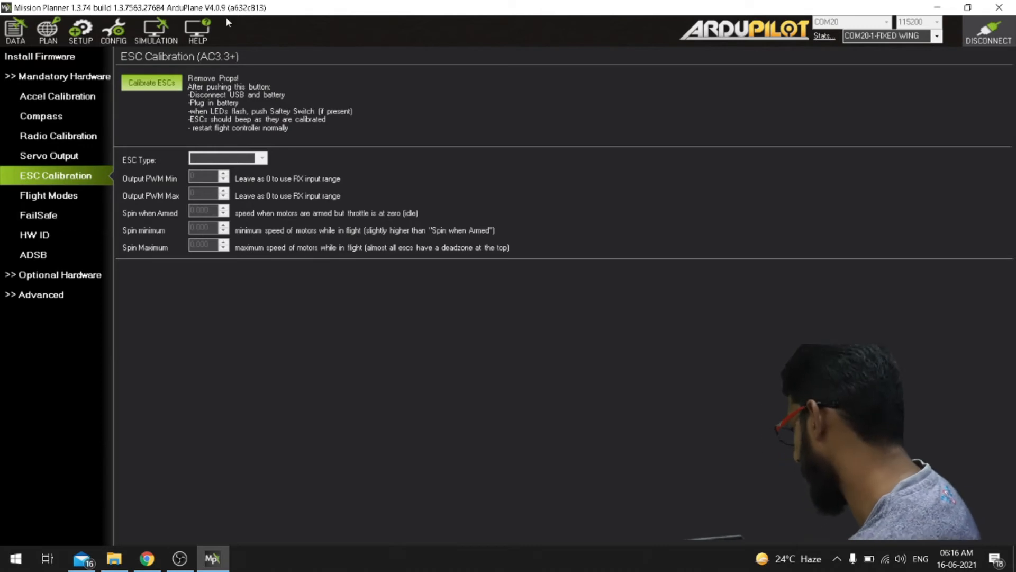
# Examine the flight mode assignments and the failsafe settings, acknowledging the propeller safety warning
pyautogui.click(86, 201)
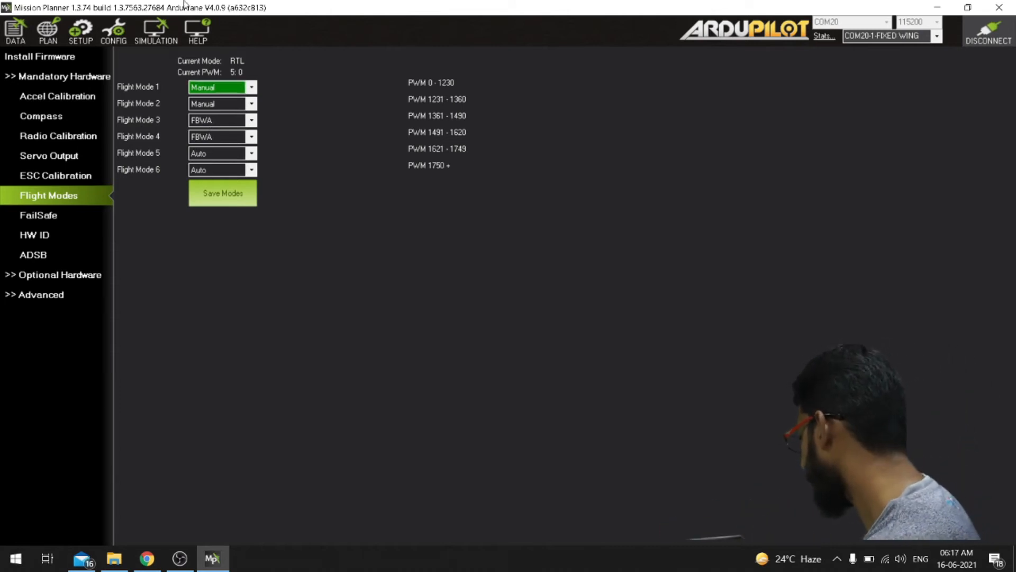
pyautogui.click(68, 215)
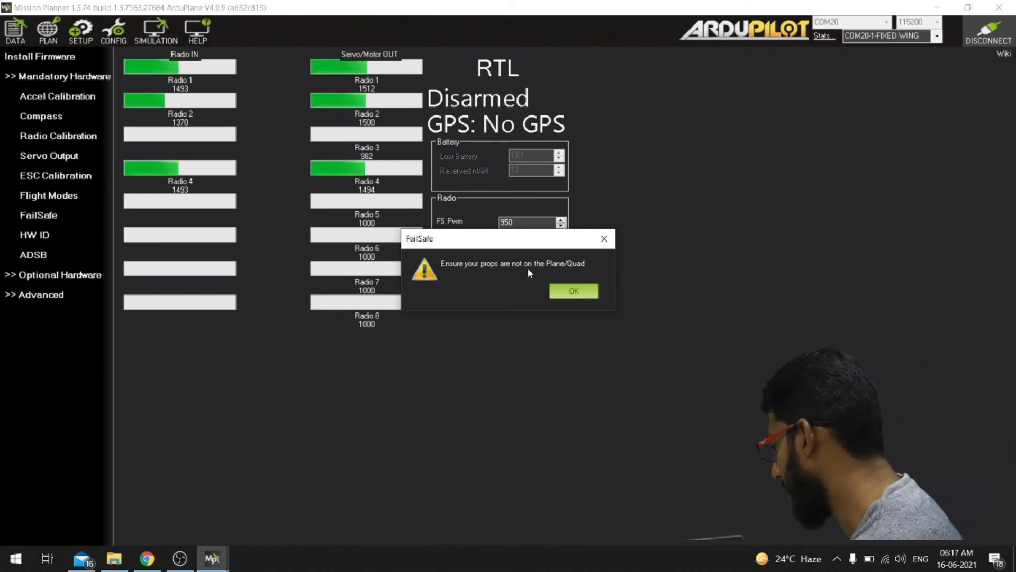
pyautogui.click(571, 291)
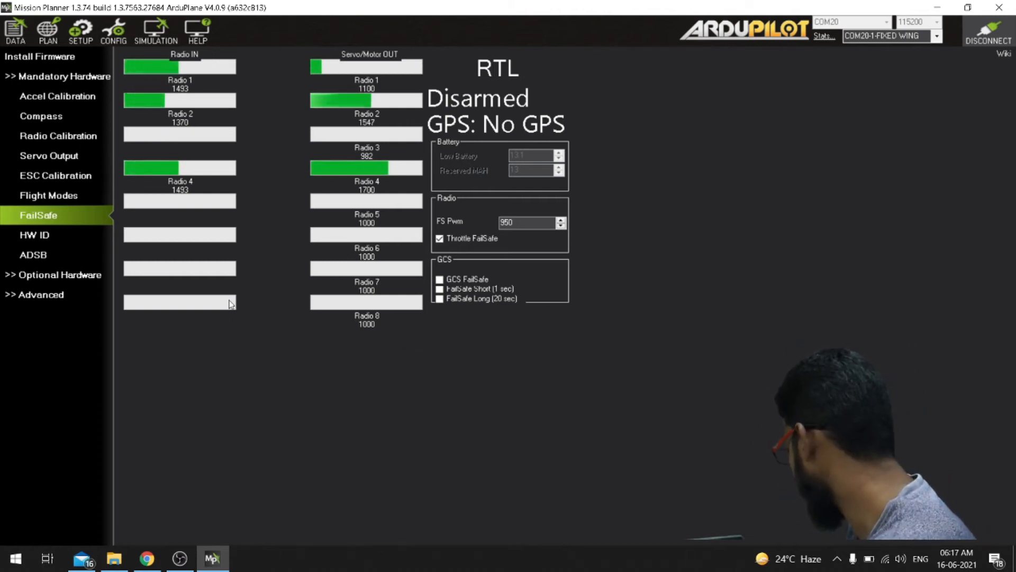
# Review the RTK/GPS Inject and Sik Radio settings of the optional hardware
pyautogui.click(24, 276)
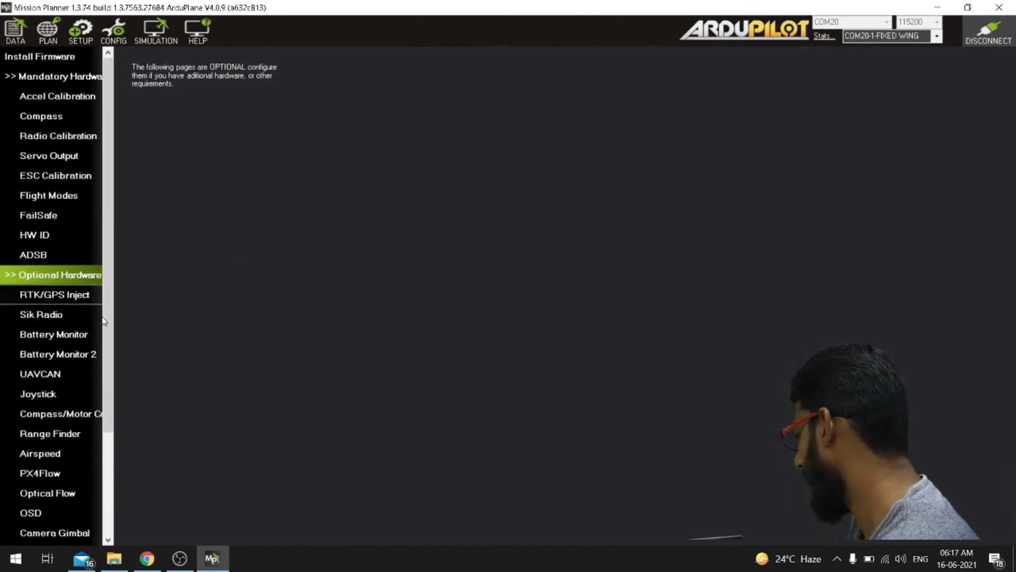
pyautogui.click(85, 295)
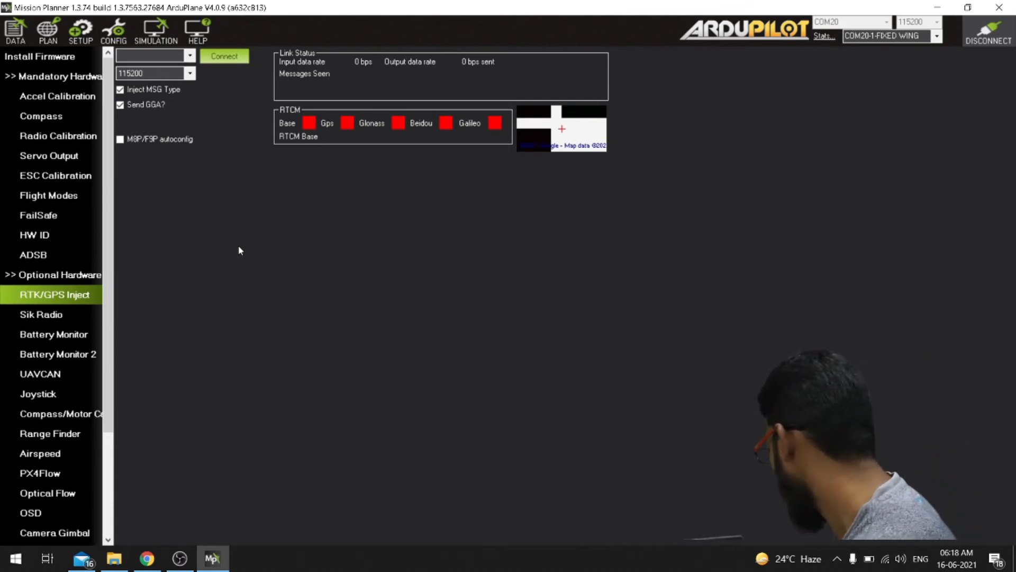
pyautogui.click(57, 321)
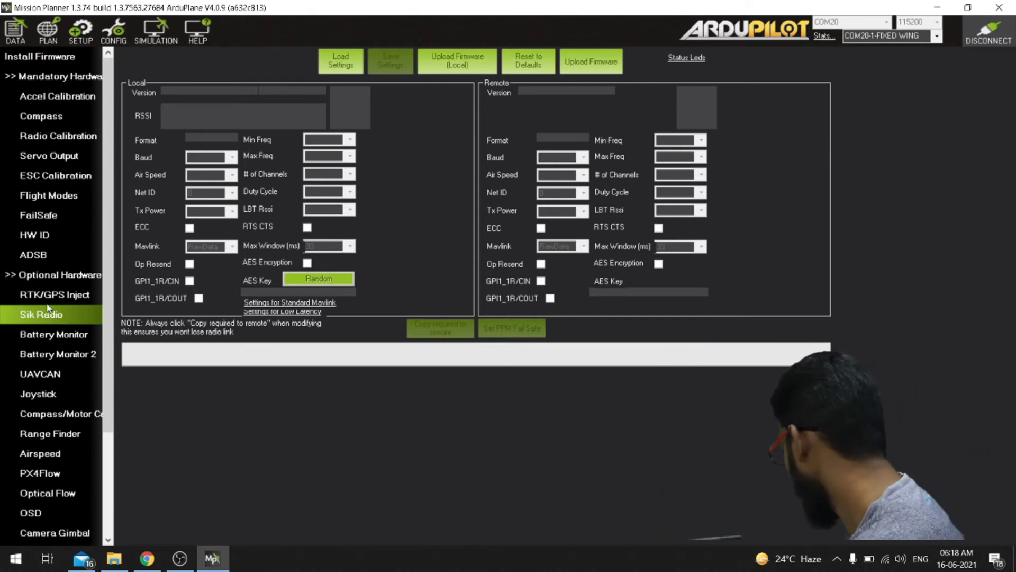
# Review the Battery Monitor, Airspeed and Camera Gimbal settings of the optional hardware
pyautogui.click(79, 338)
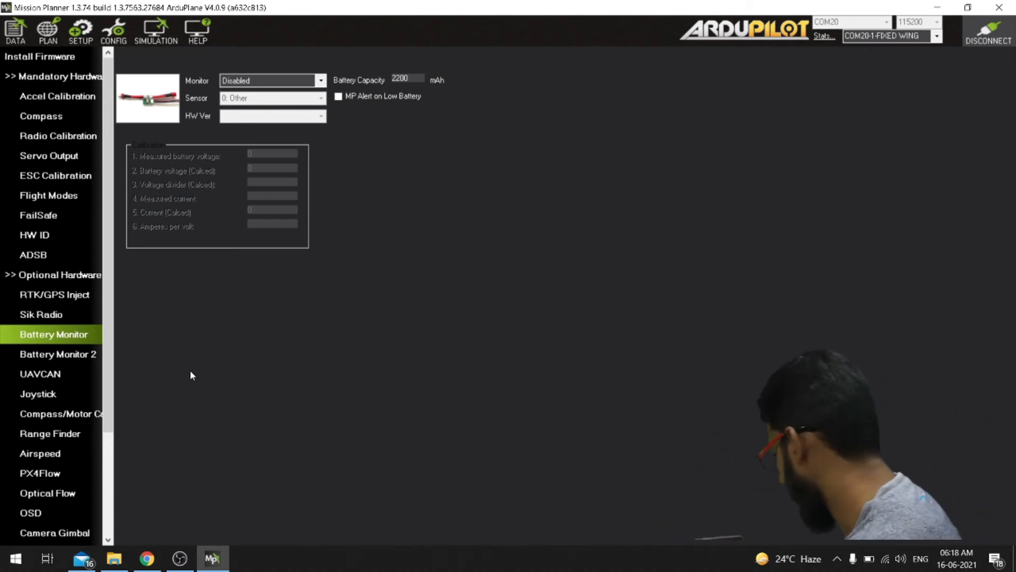
pyautogui.scroll(-2, 83, 398)
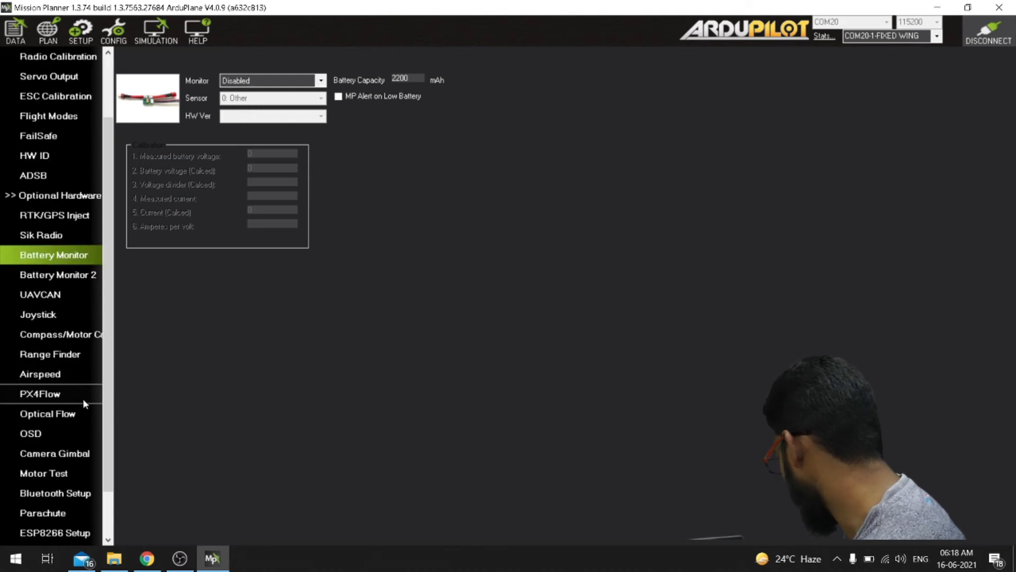
pyautogui.scroll(-2, 84, 403)
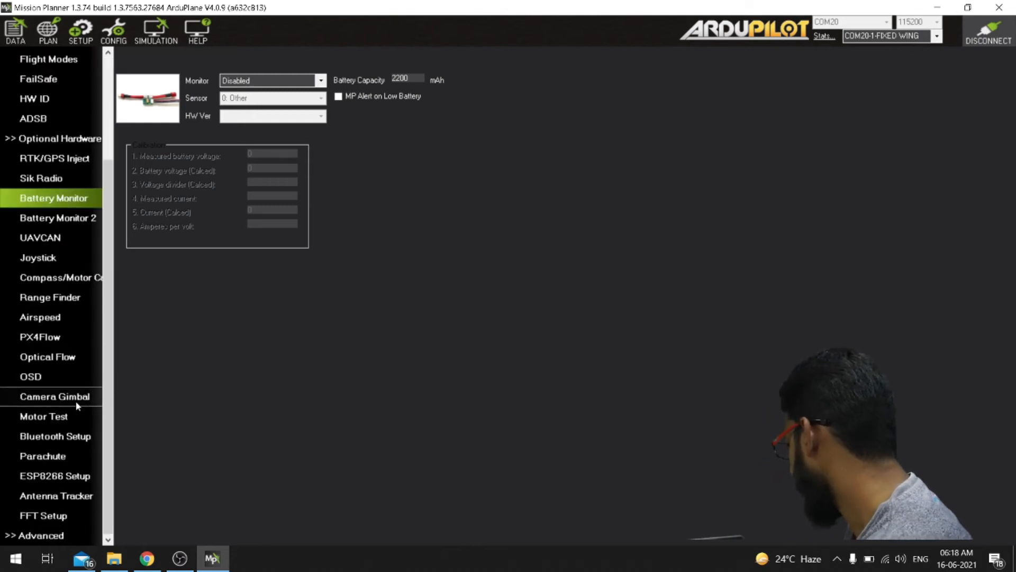
pyautogui.click(70, 322)
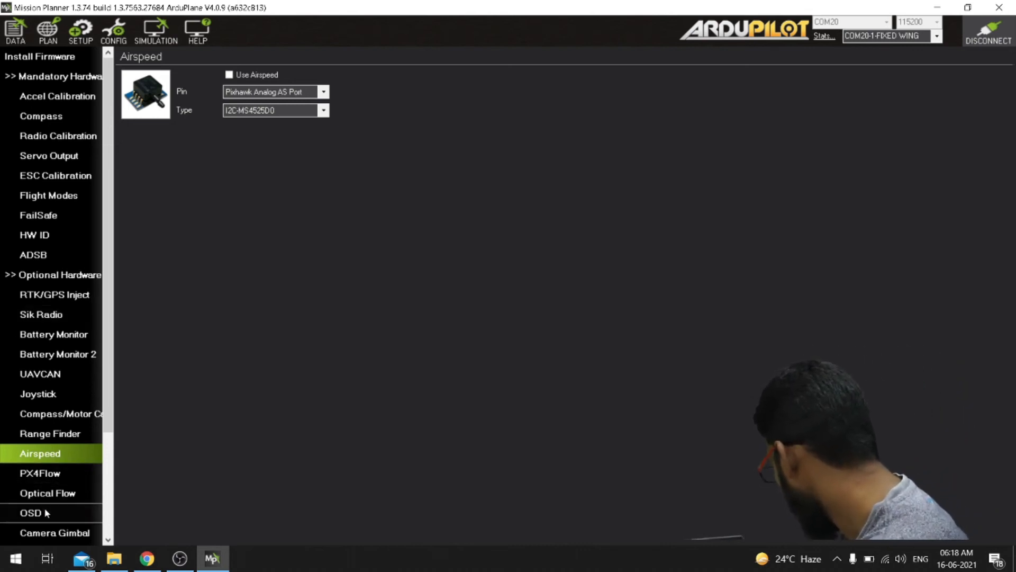
pyautogui.scroll(-3, 59, 522)
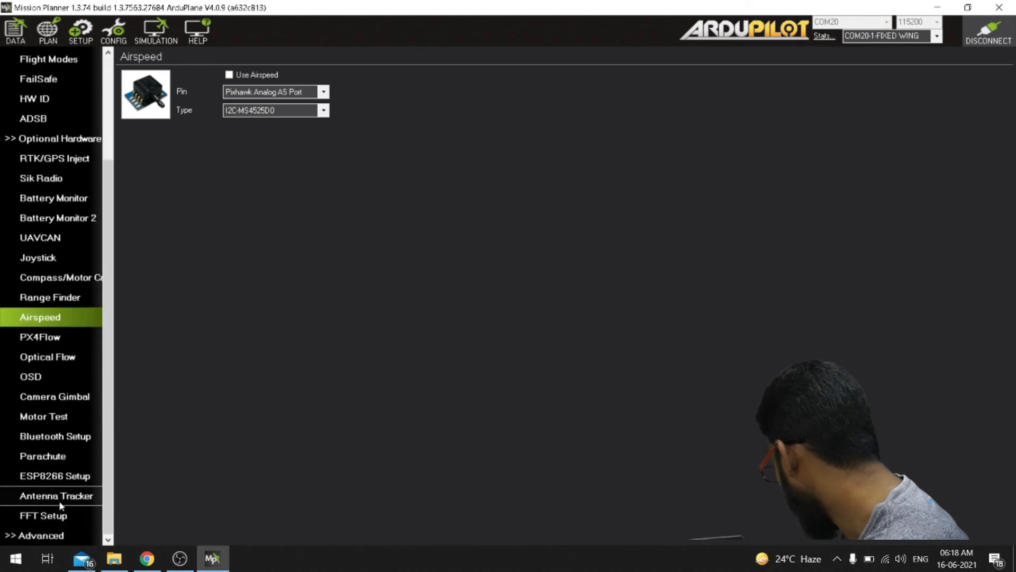
pyautogui.click(59, 404)
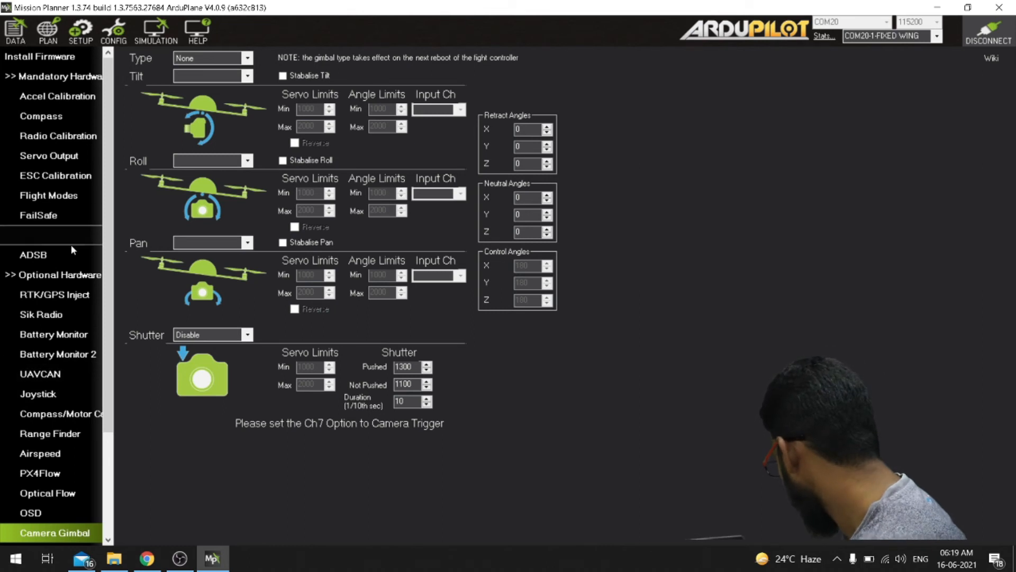
pyautogui.scroll(-3, 74, 302)
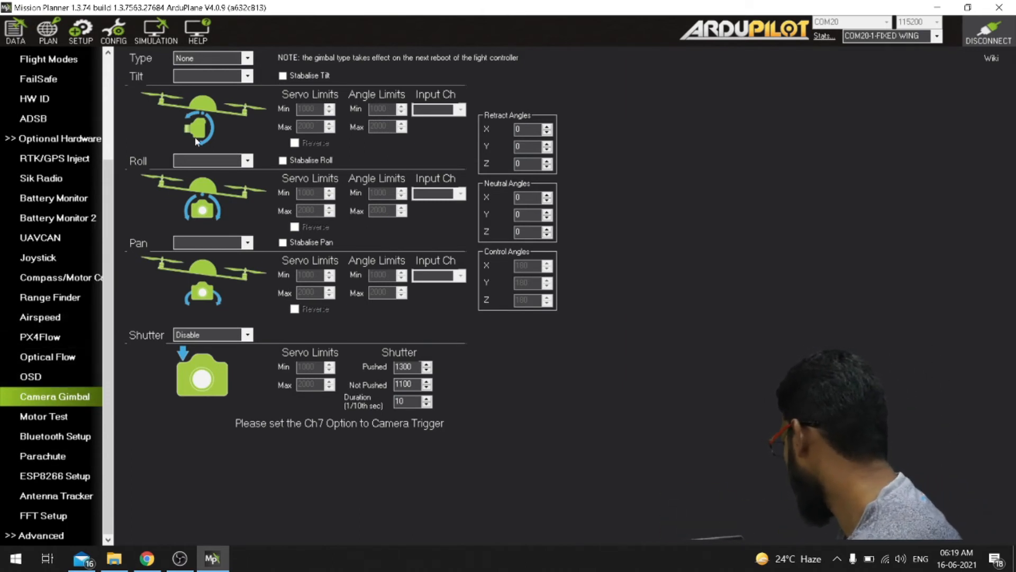
# Examine the flight mode assignments and the Basic Tuning values in the vehicle configuration
pyautogui.click(114, 30)
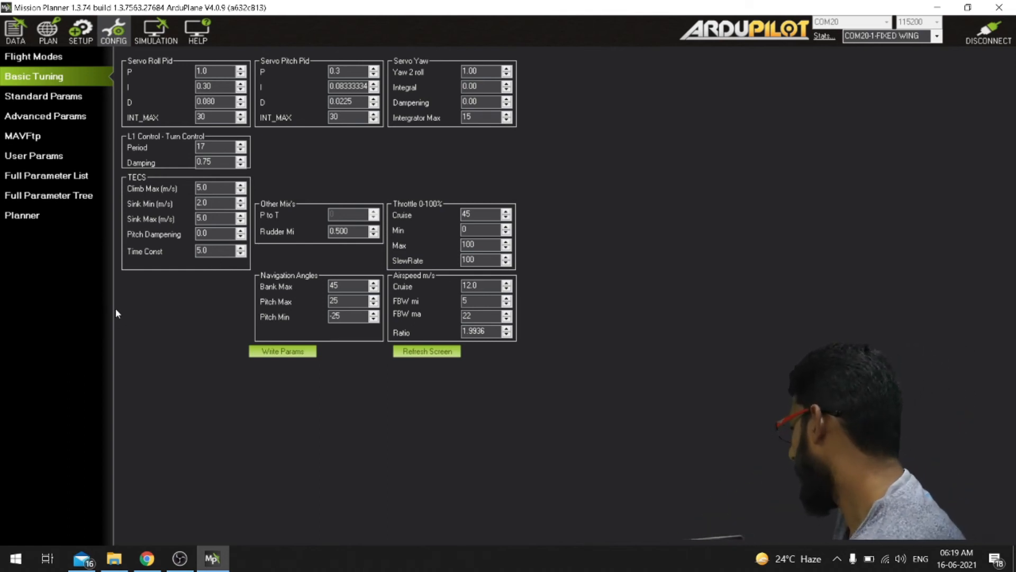
pyautogui.click(73, 60)
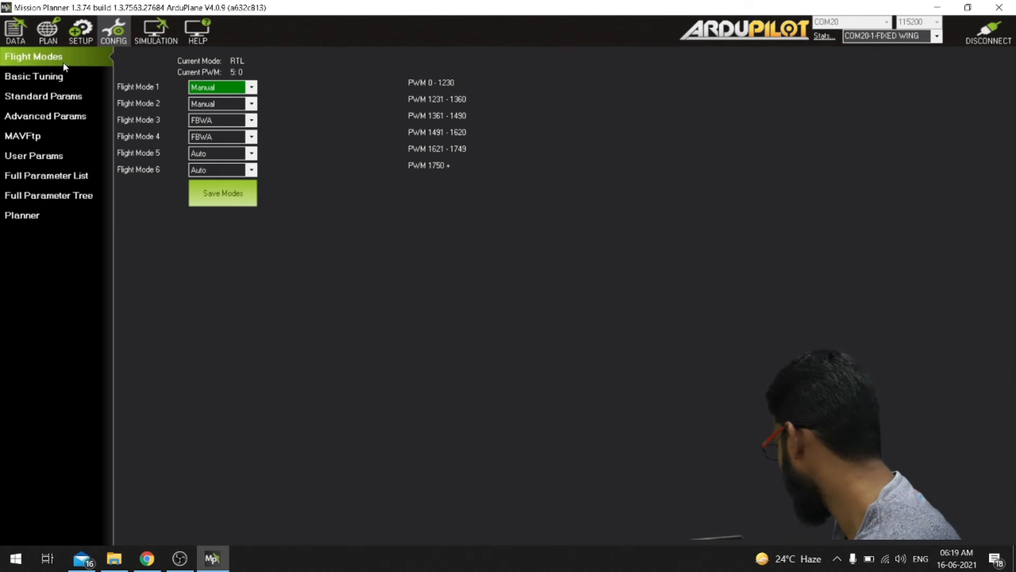
pyautogui.click(63, 75)
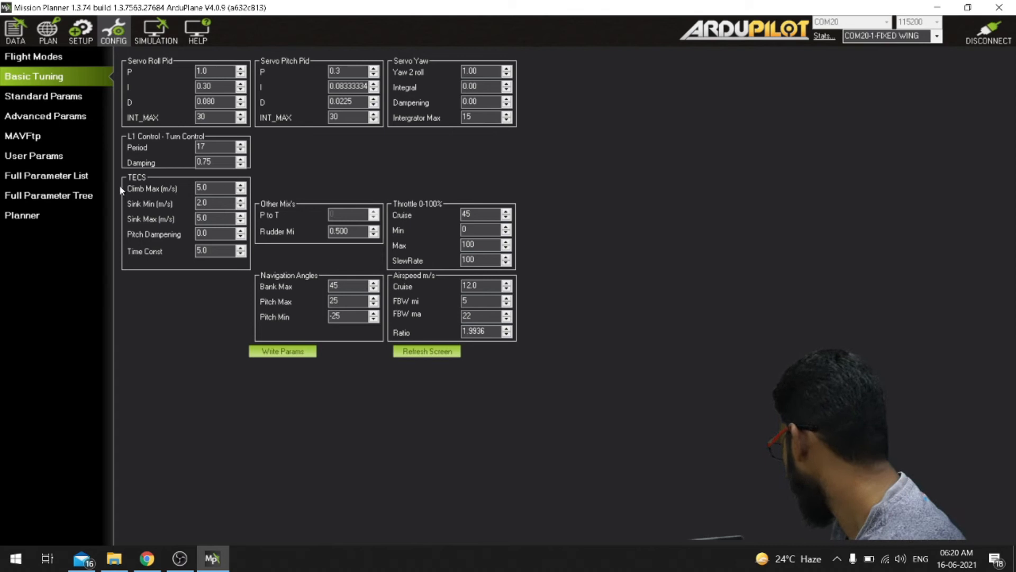
# Examine the standard and advanced parameters and the full parameter list
pyautogui.click(55, 96)
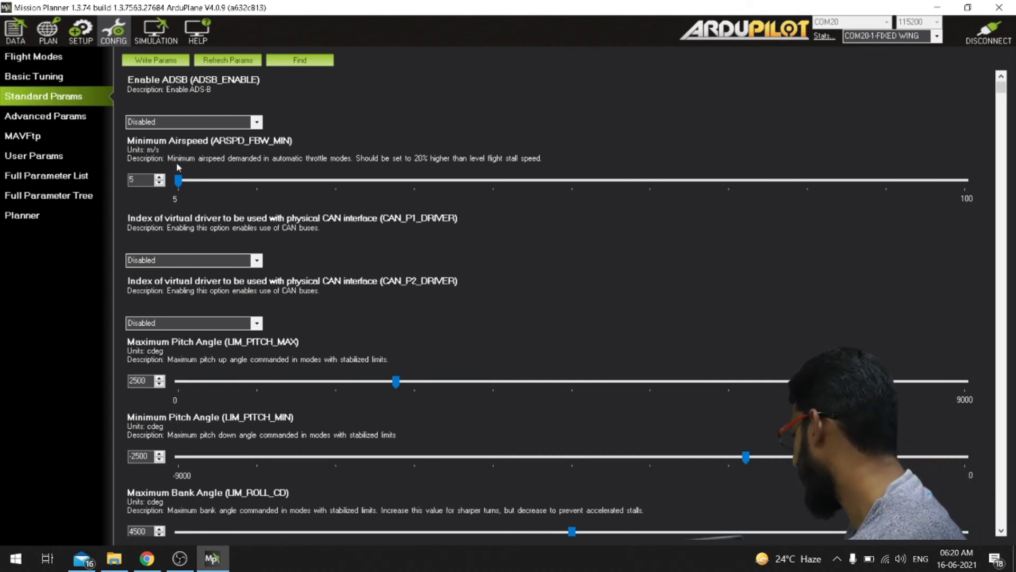
pyautogui.click(74, 117)
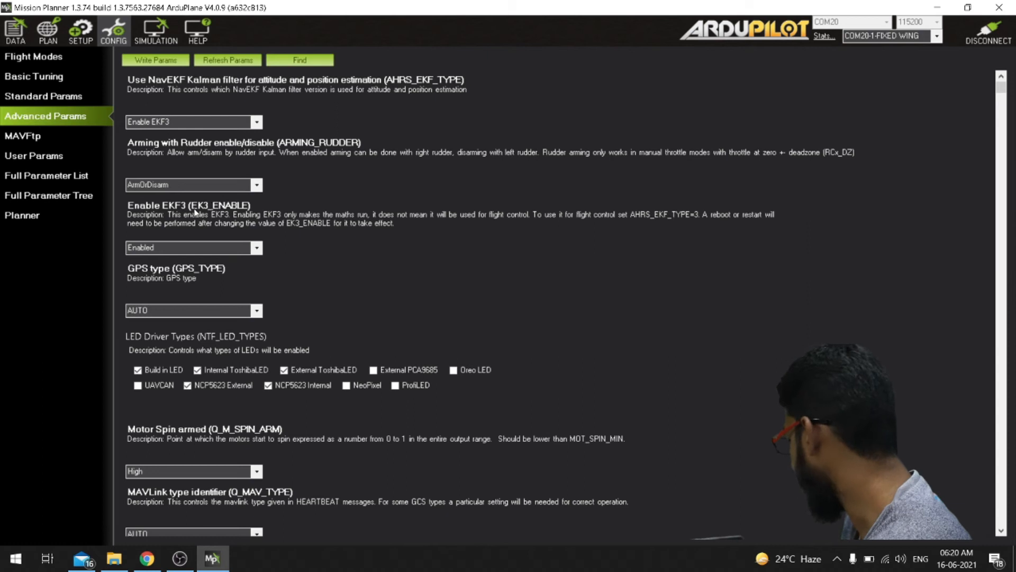
pyautogui.click(62, 182)
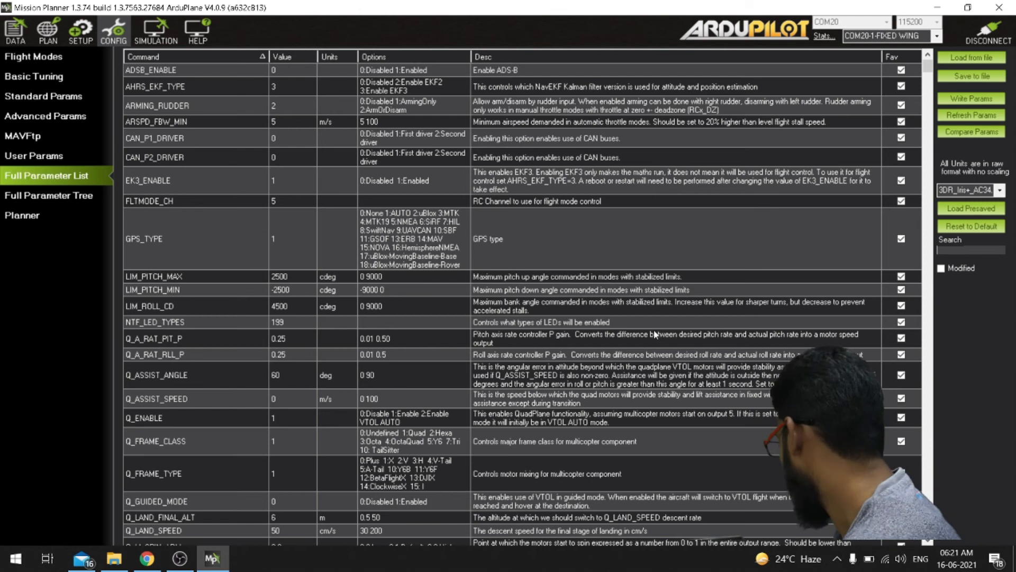
# In the Planner preferences, enable speech briefly to view its announcement options and check the available interface languages
pyautogui.click(28, 216)
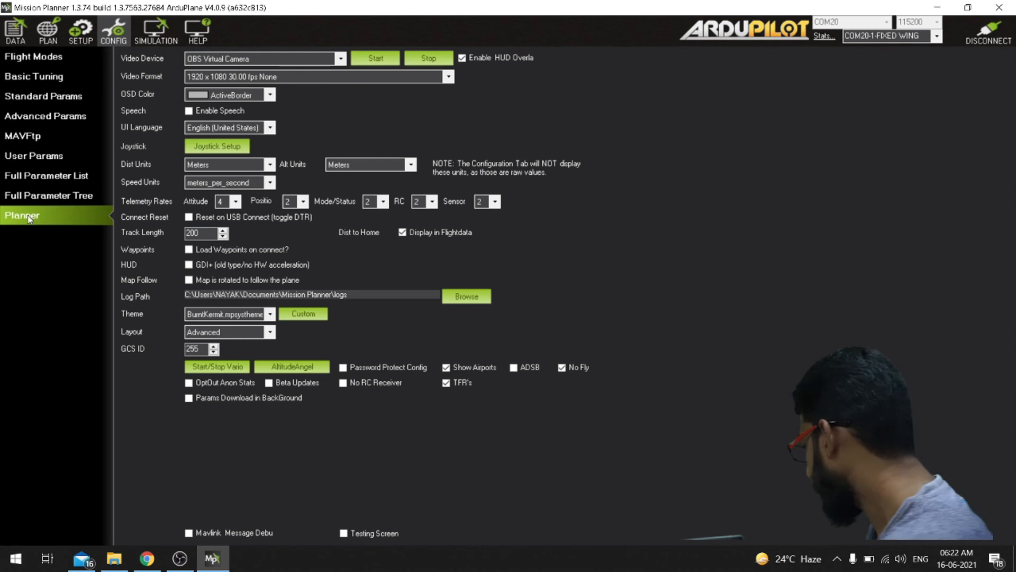
pyautogui.click(29, 218)
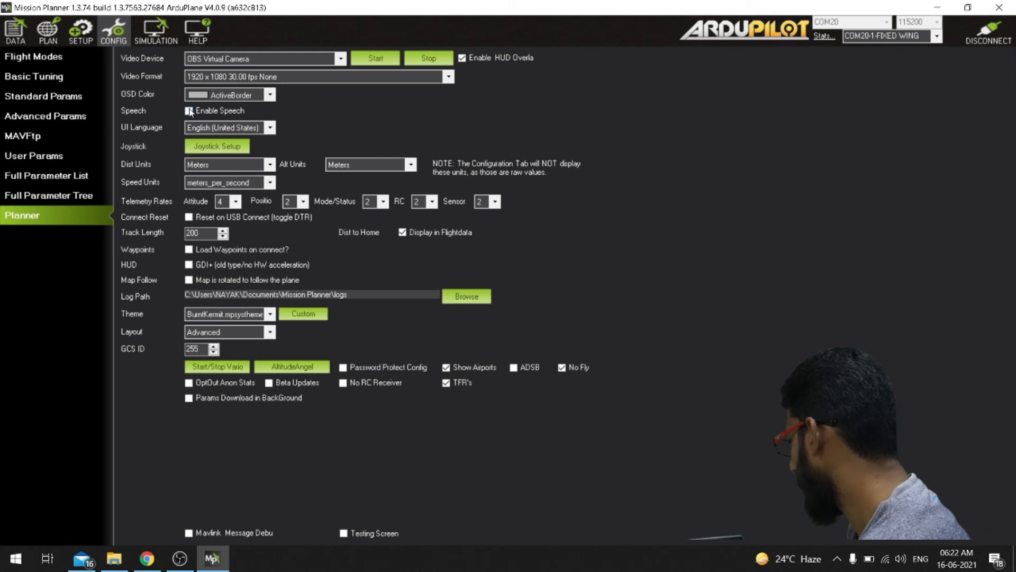
pyautogui.click(189, 111)
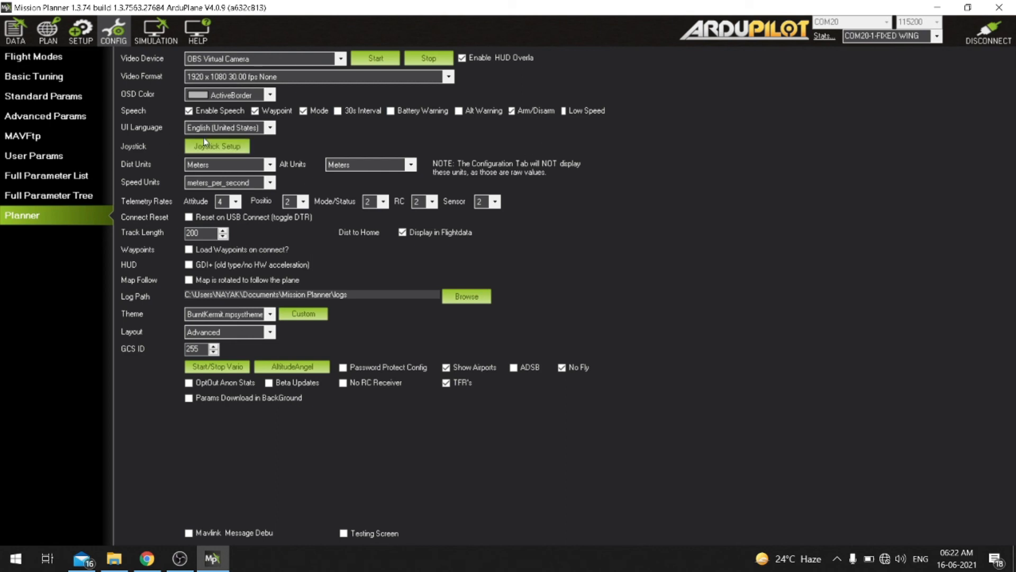
pyautogui.click(270, 129)
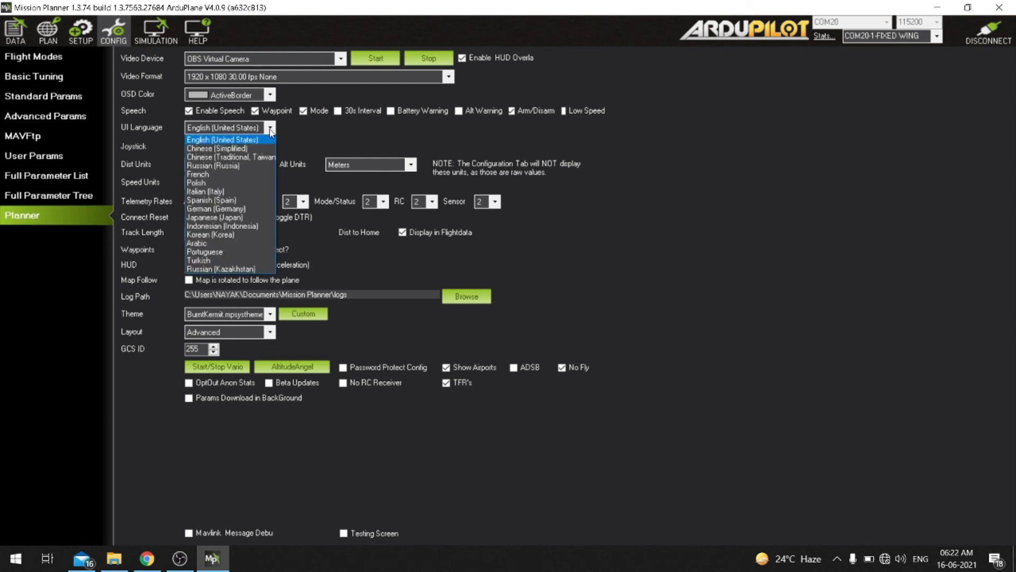
pyautogui.click(270, 129)
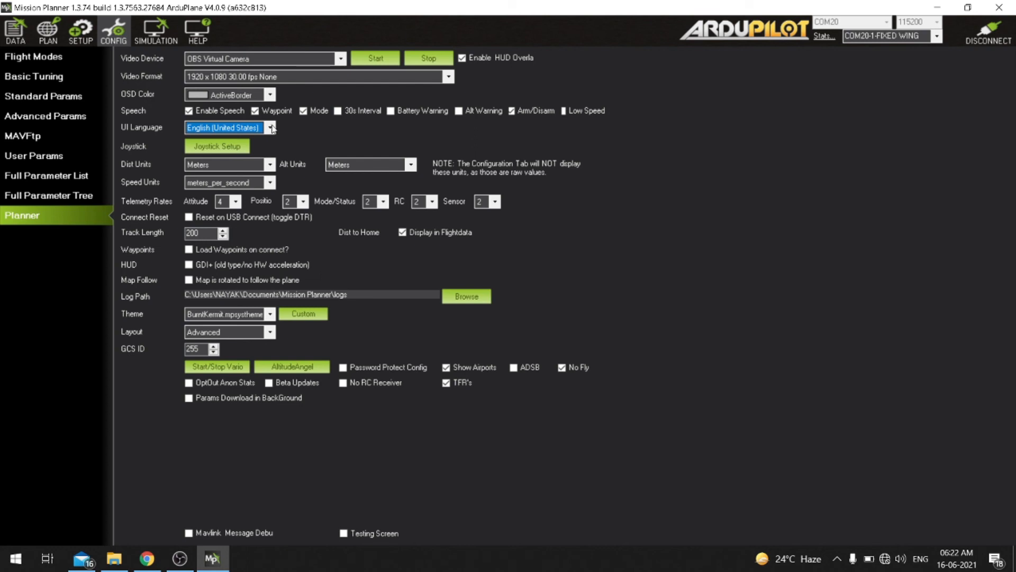
pyautogui.click(191, 112)
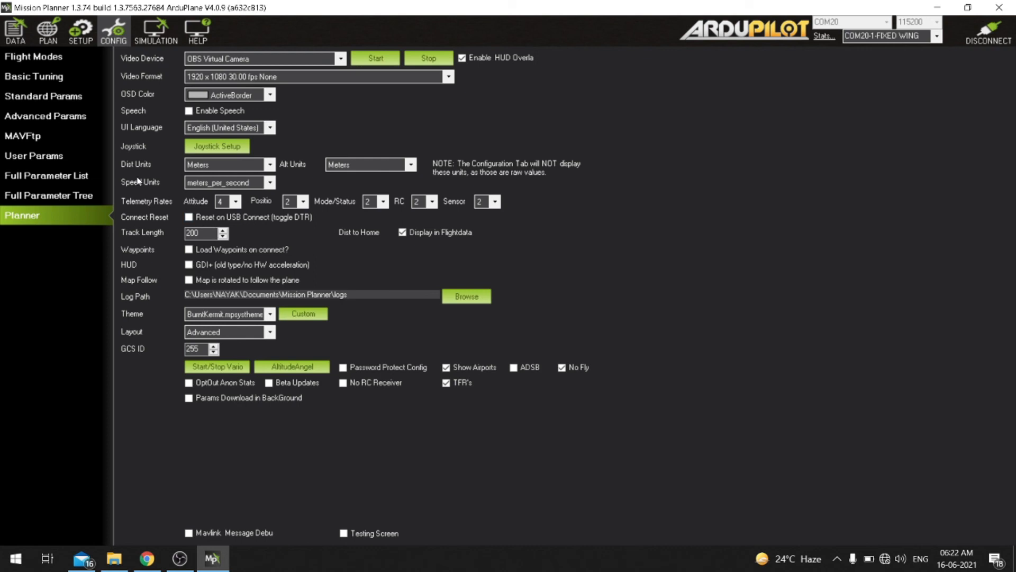
# Check the distance unit choices and inspect the theme editor, closing it without changes
pyautogui.click(270, 166)
pyautogui.click(270, 166)
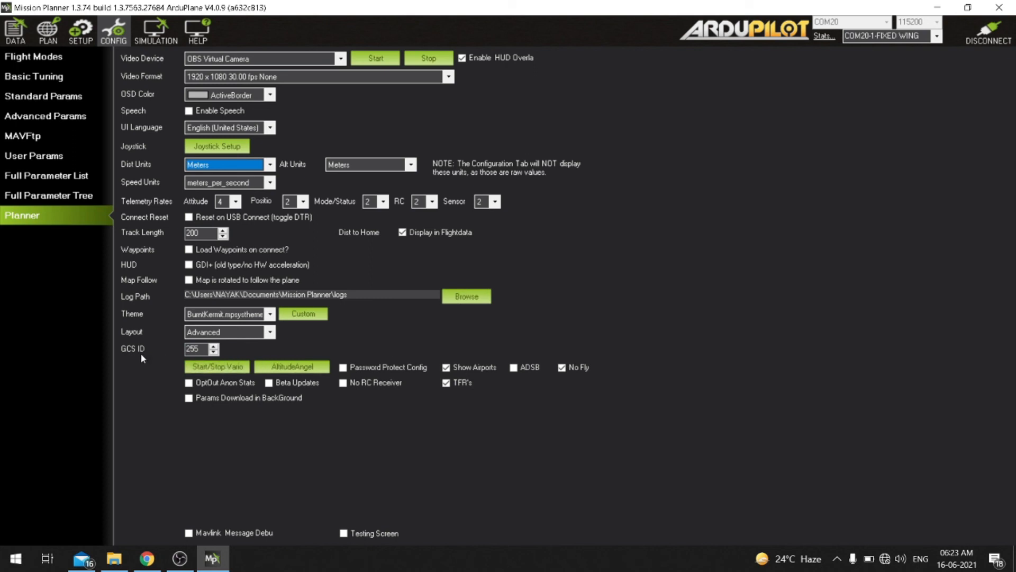
pyautogui.click(312, 316)
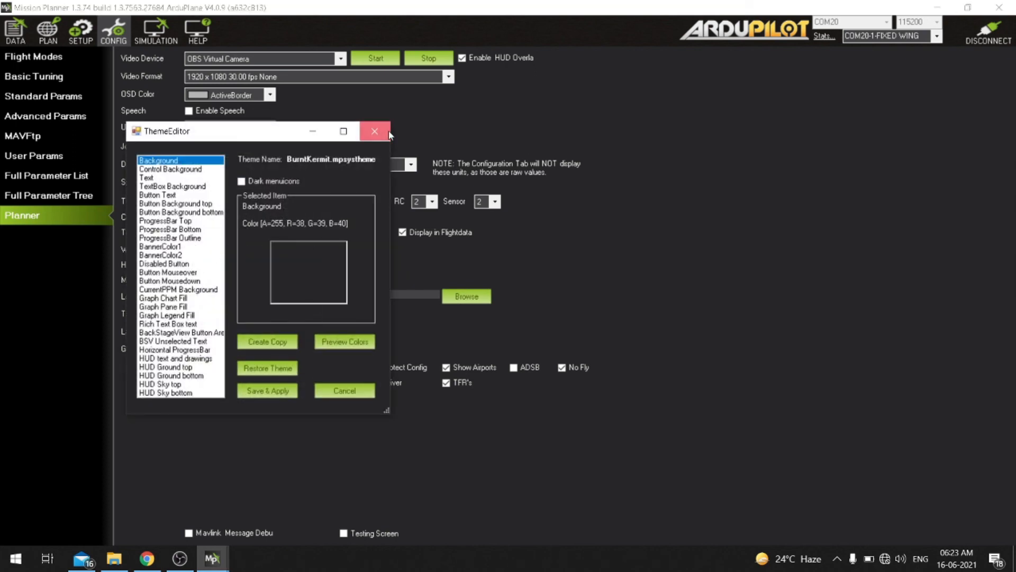
pyautogui.click(375, 131)
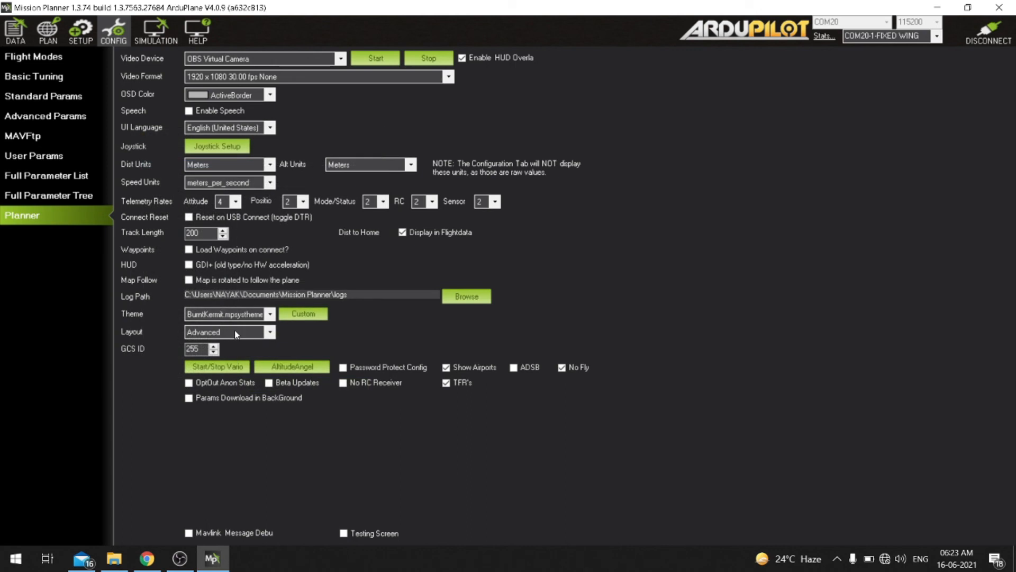